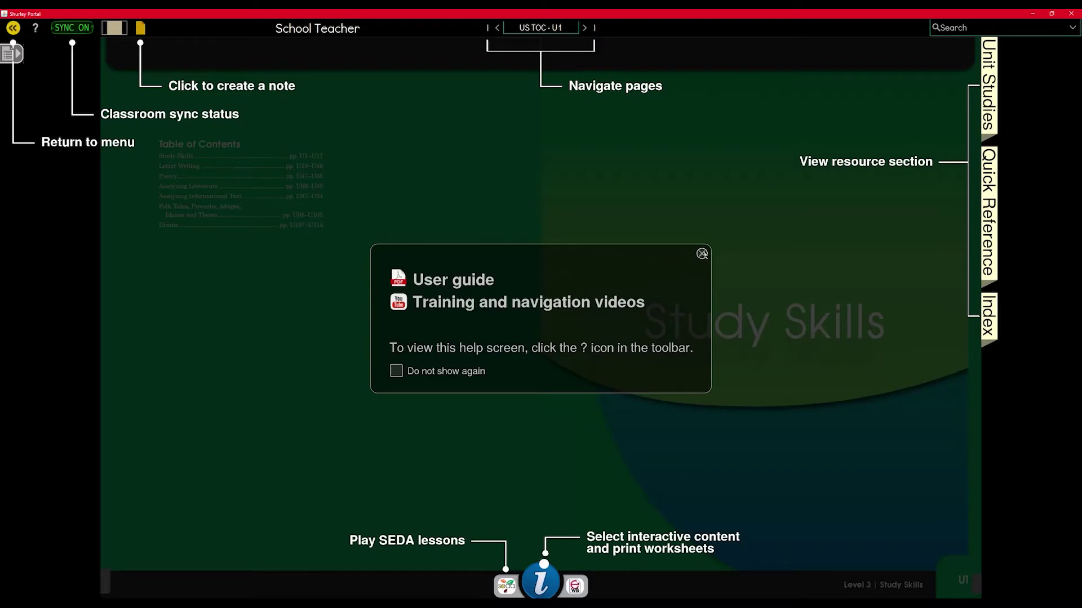
# Step: Dismiss the help overlay and display the Teacher's Manual worksheet list, looking through its entries
pyautogui.click(702, 254)
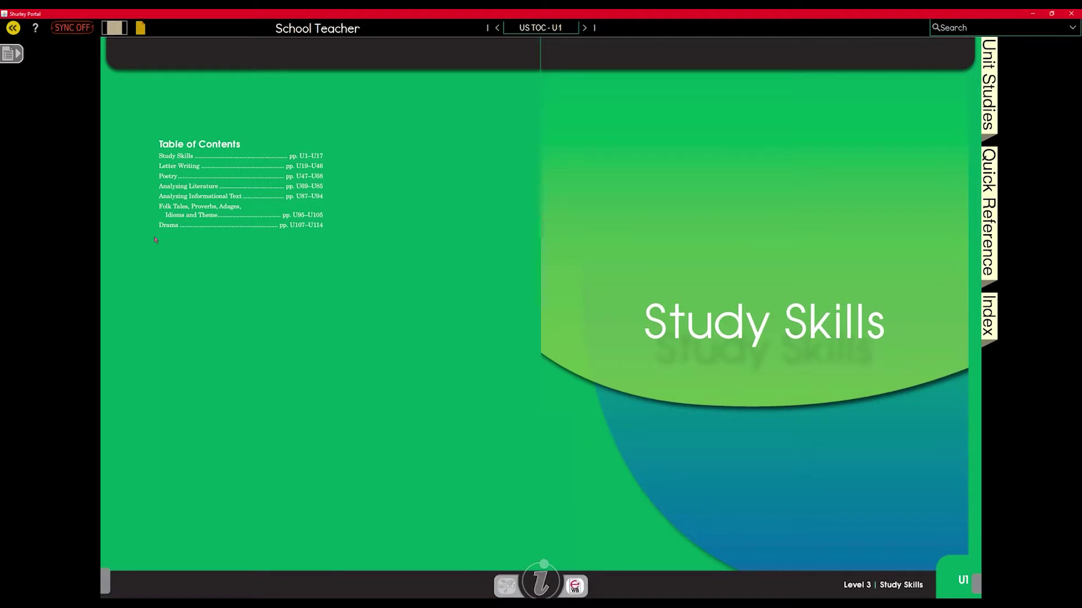
pyautogui.click(12, 54)
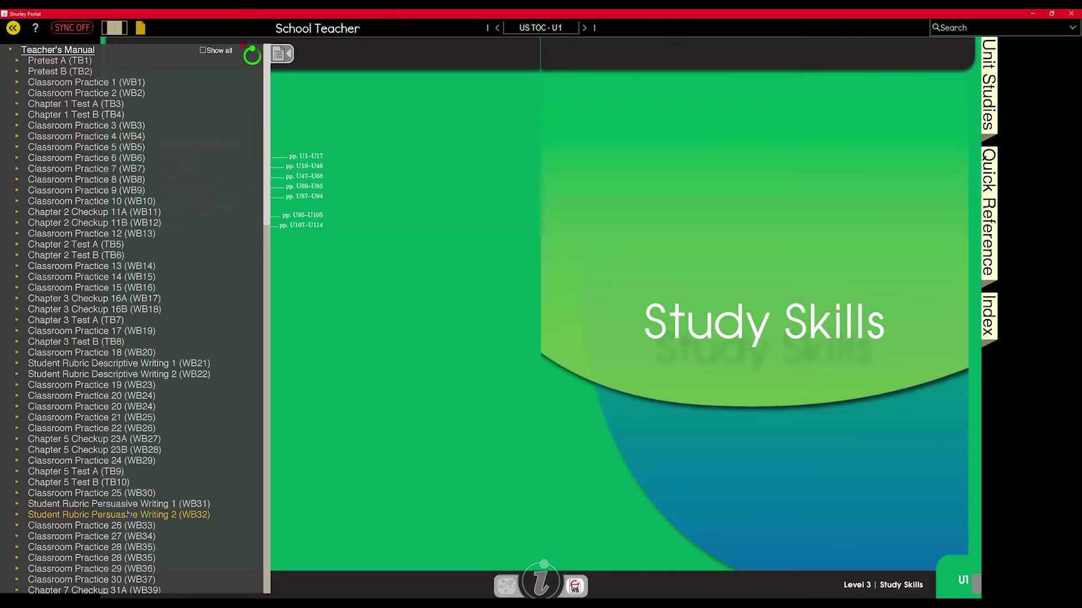
pyautogui.scroll(-15, 187, 552)
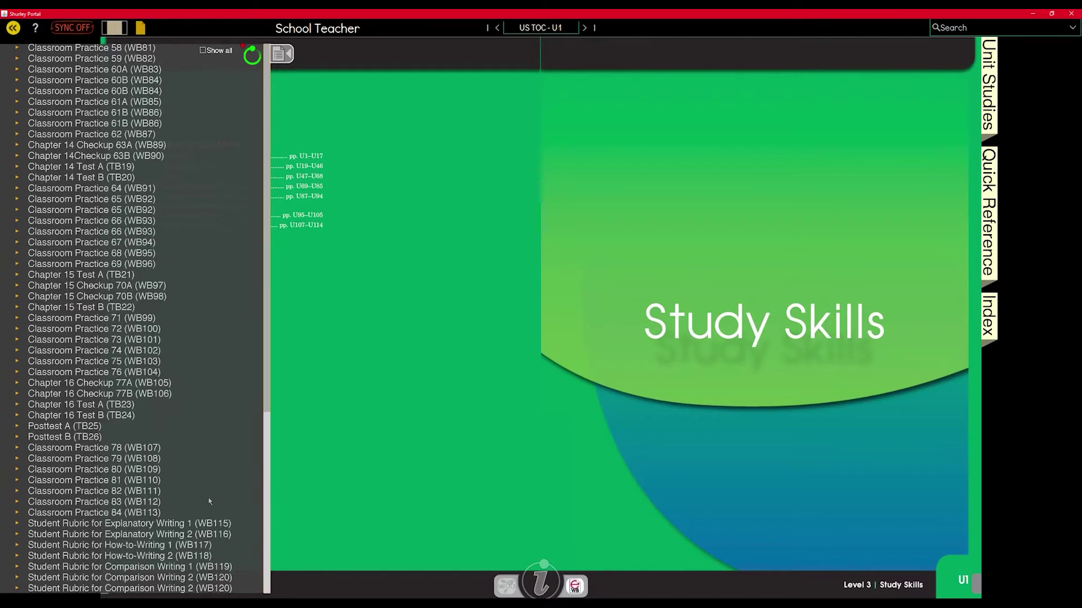
pyautogui.scroll(15, 190, 358)
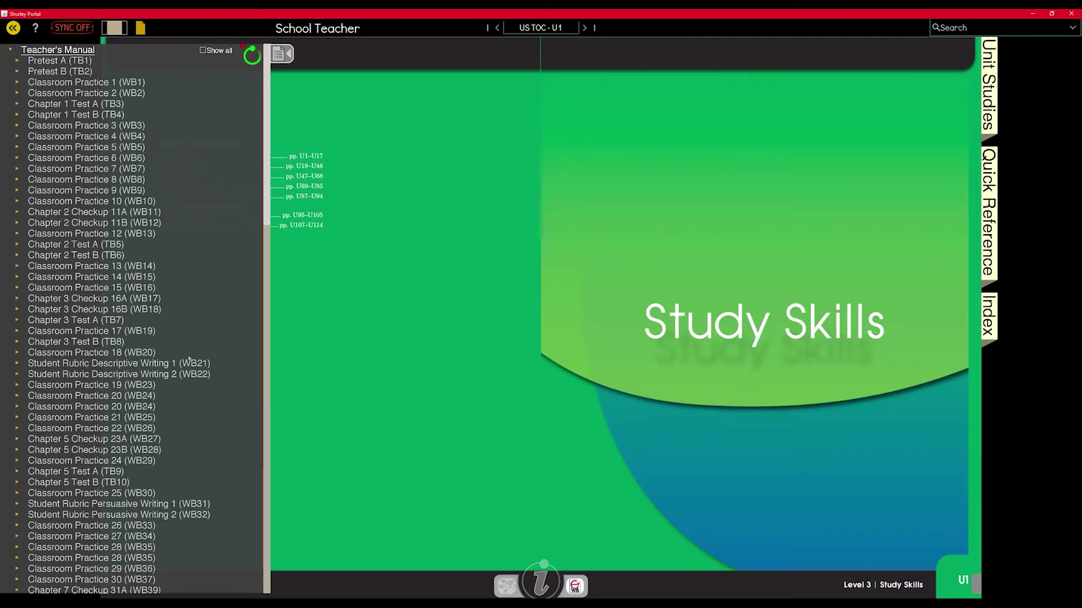
# Step: Show all contents of the Teacher's Manual and open Lesson 2 (12-18) under Chapter 1
pyautogui.click(202, 50)
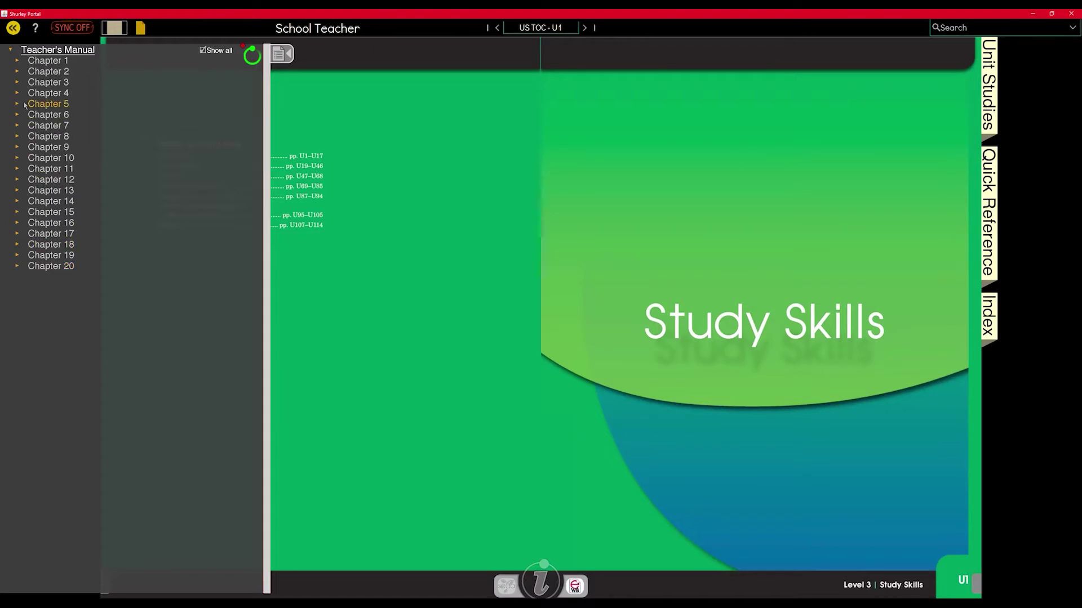
pyautogui.click(40, 61)
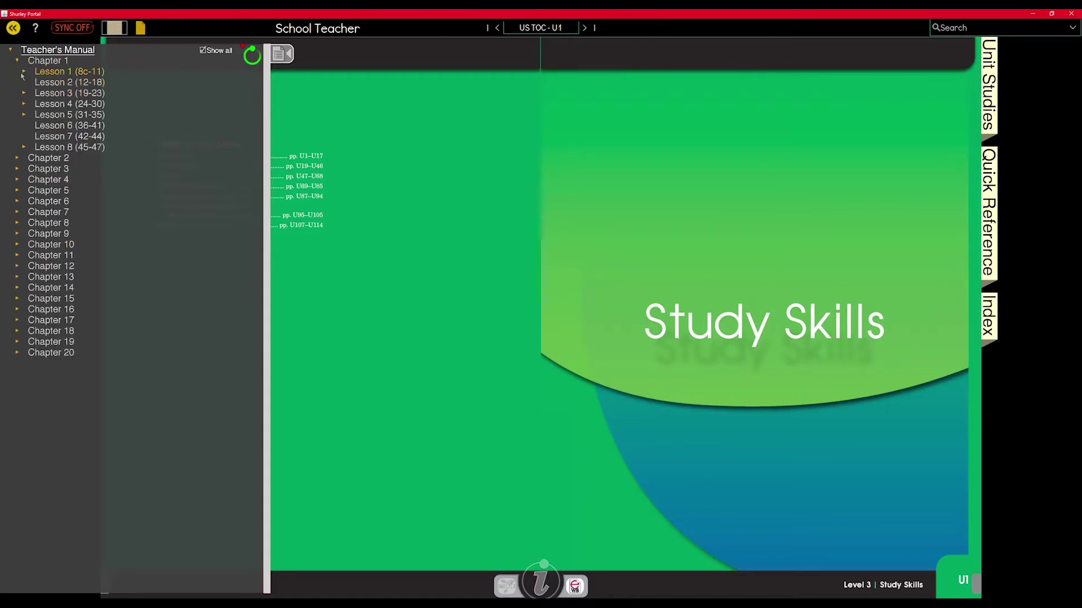
pyautogui.click(25, 73)
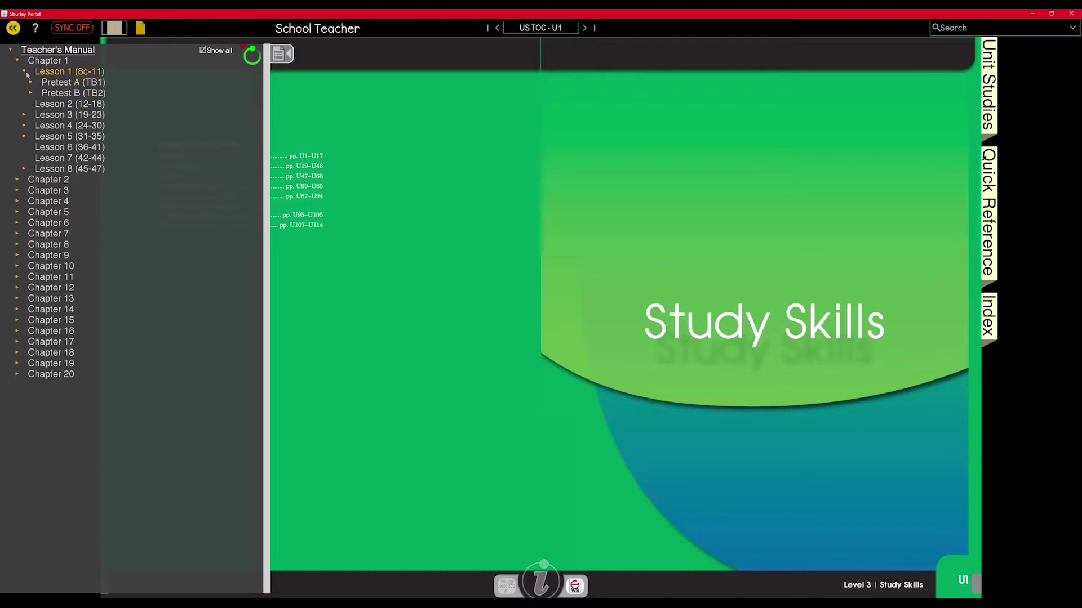
pyautogui.click(29, 75)
pyautogui.click(39, 82)
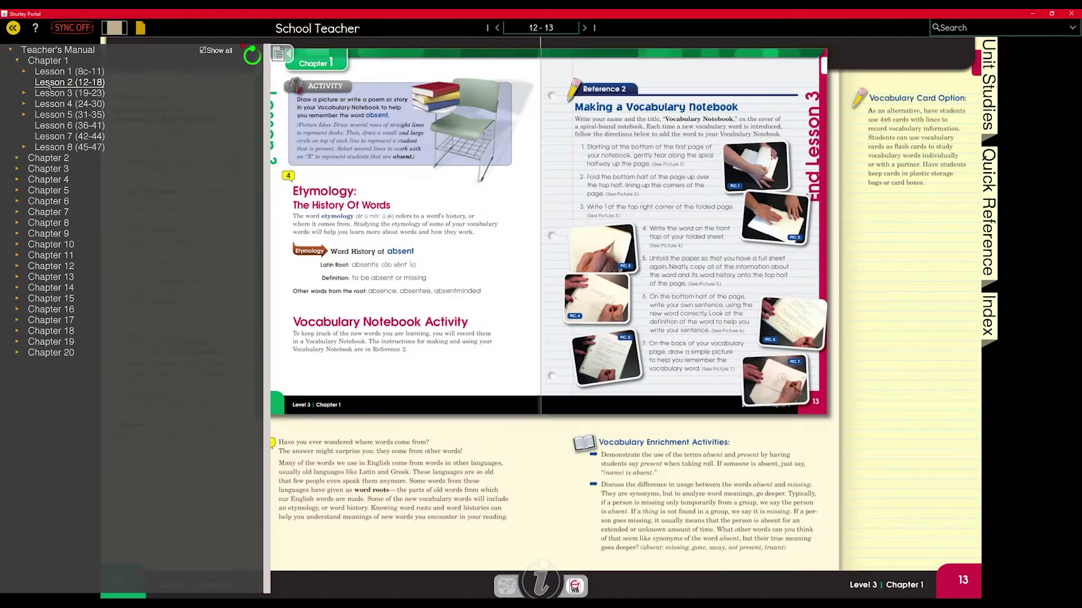
# Step: Restrict the Teacher's Manual list to worksheets again and open Pretest A (TB1)
pyautogui.click(19, 61)
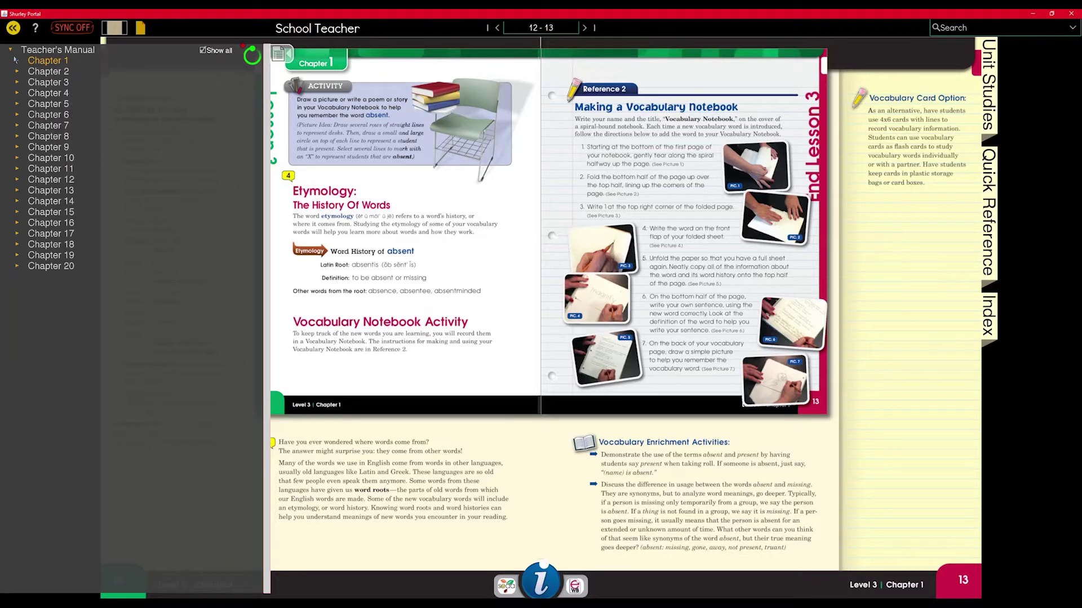
pyautogui.click(203, 51)
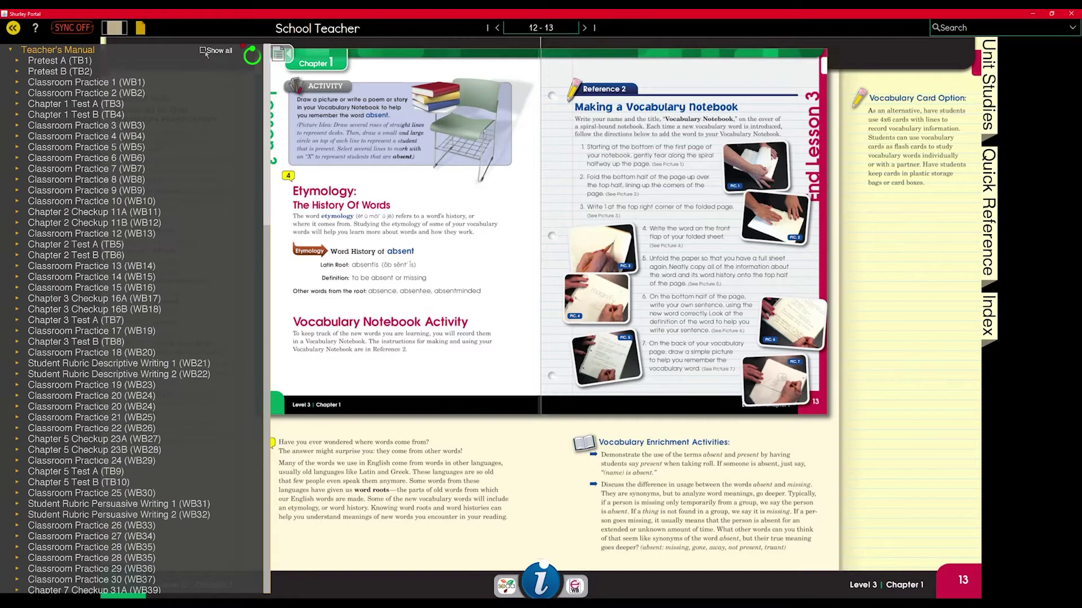
pyautogui.click(62, 60)
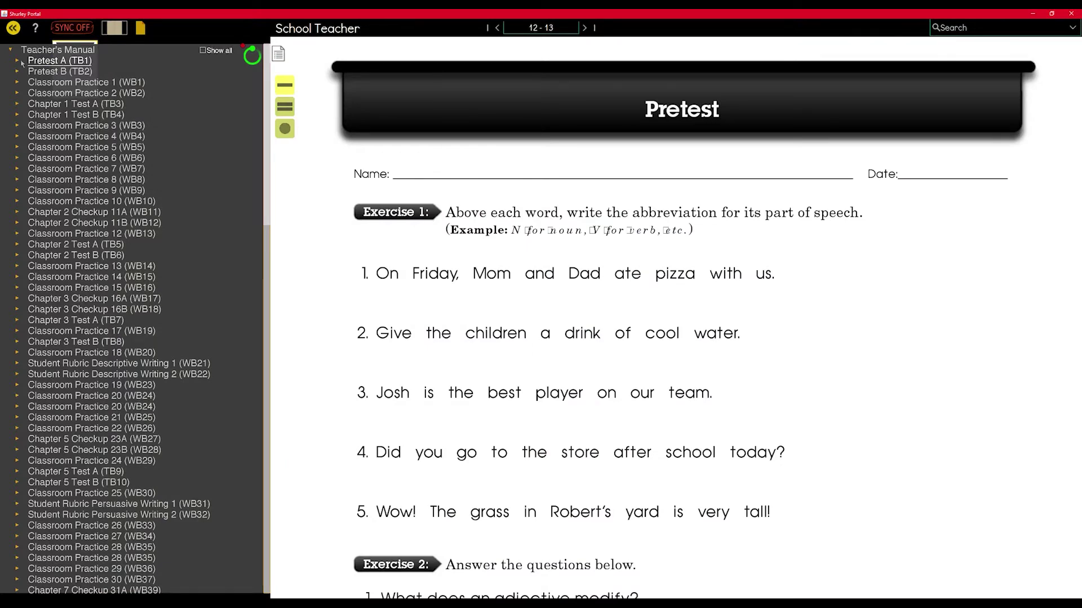
pyautogui.scroll(-5, 489, 268)
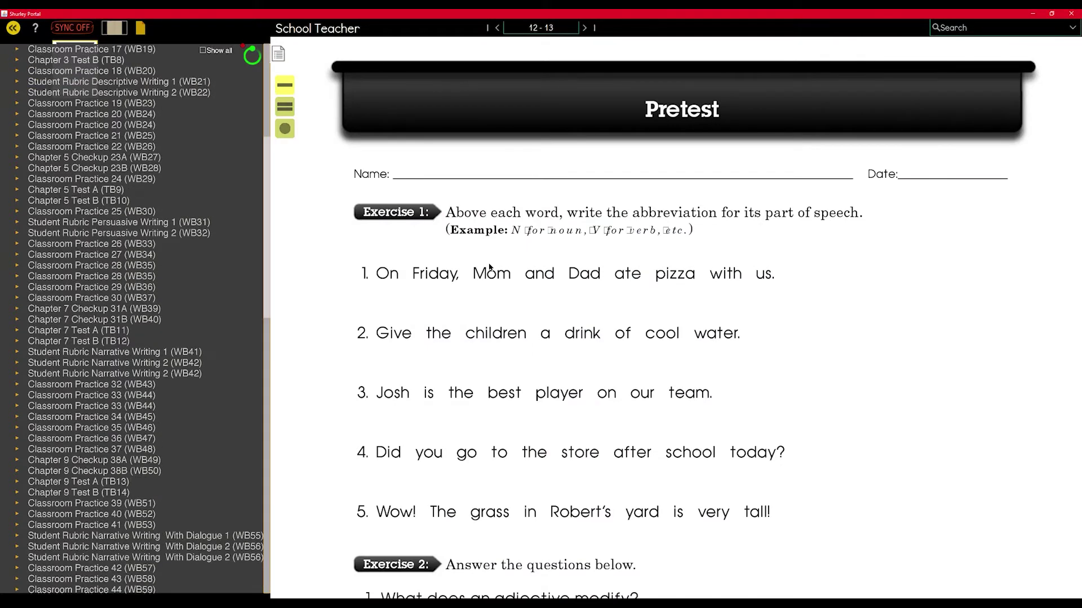
pyautogui.scroll(-5, 489, 268)
pyautogui.scroll(10, 68, 106)
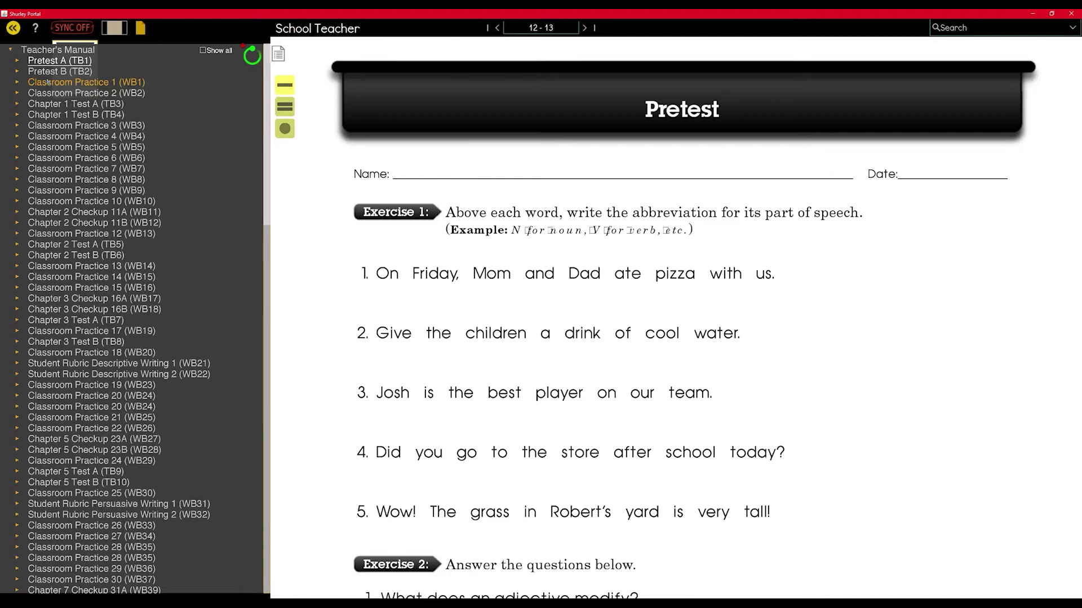
# Step: Assign Pretest A (TB1) to the whole class except Student1 and Student2
pyautogui.click(17, 61)
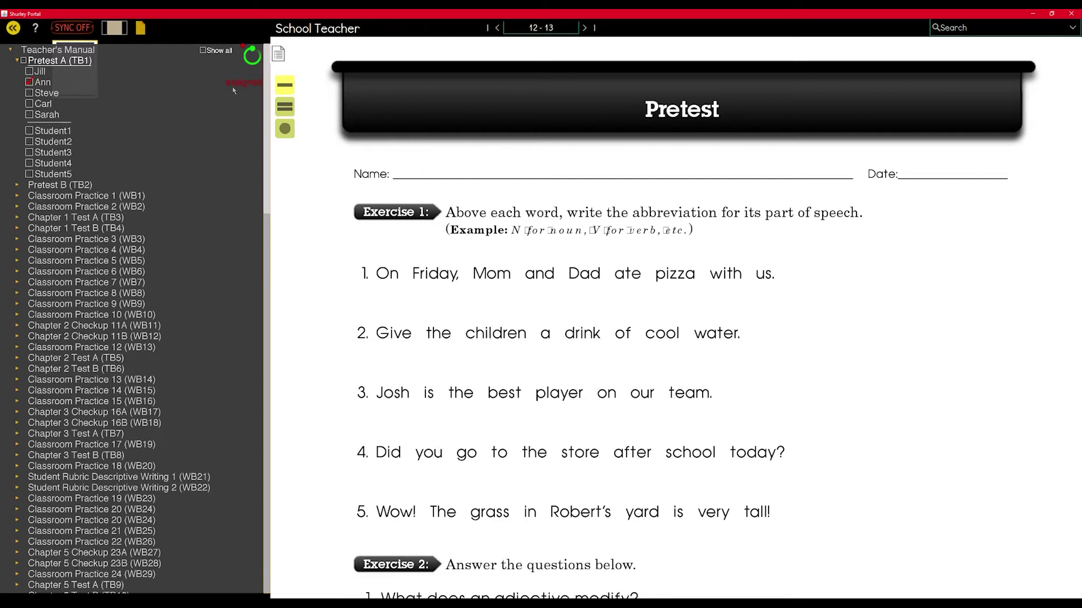
pyautogui.click(28, 94)
pyautogui.click(30, 104)
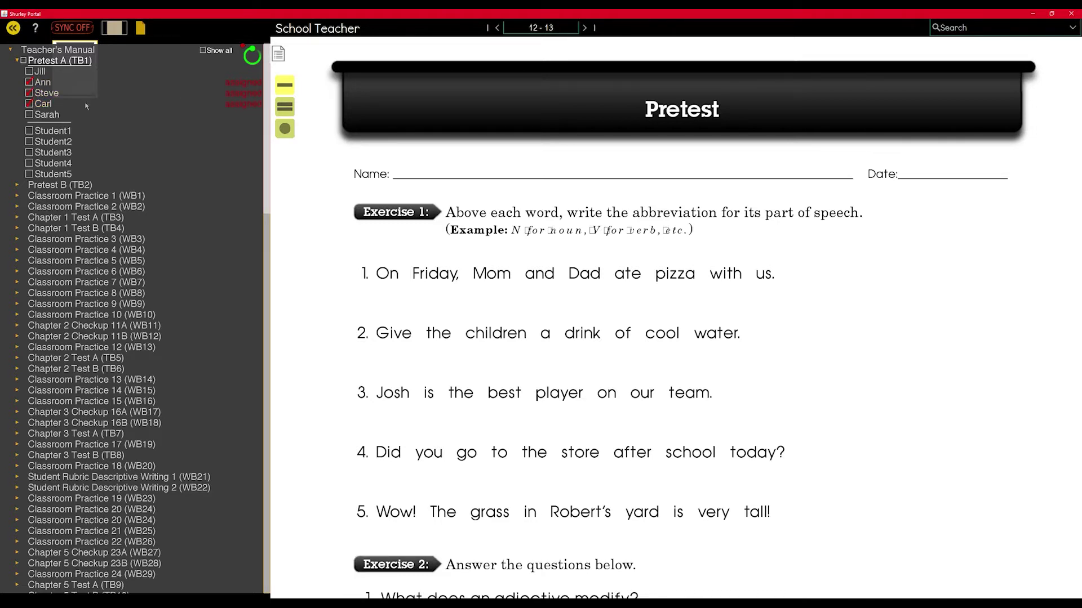
pyautogui.click(29, 104)
pyautogui.click(24, 61)
pyautogui.click(29, 131)
pyautogui.click(30, 141)
# Step: Open the second listed student's Pretest A and add the note "Remember to do this part." beside the Exercise 1 instructions
pyautogui.click(47, 84)
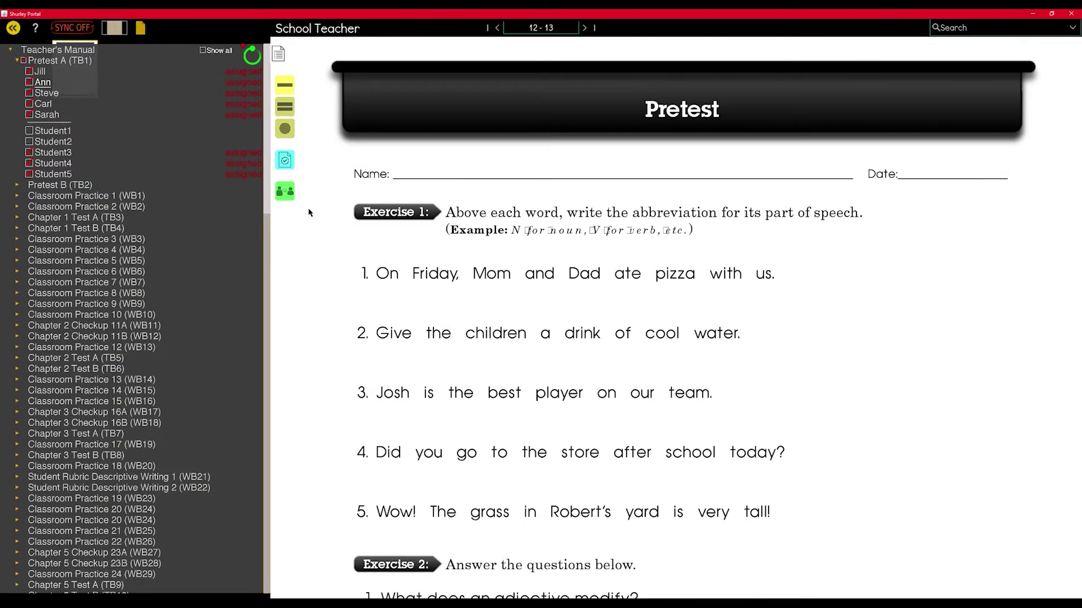
pyautogui.click(294, 235)
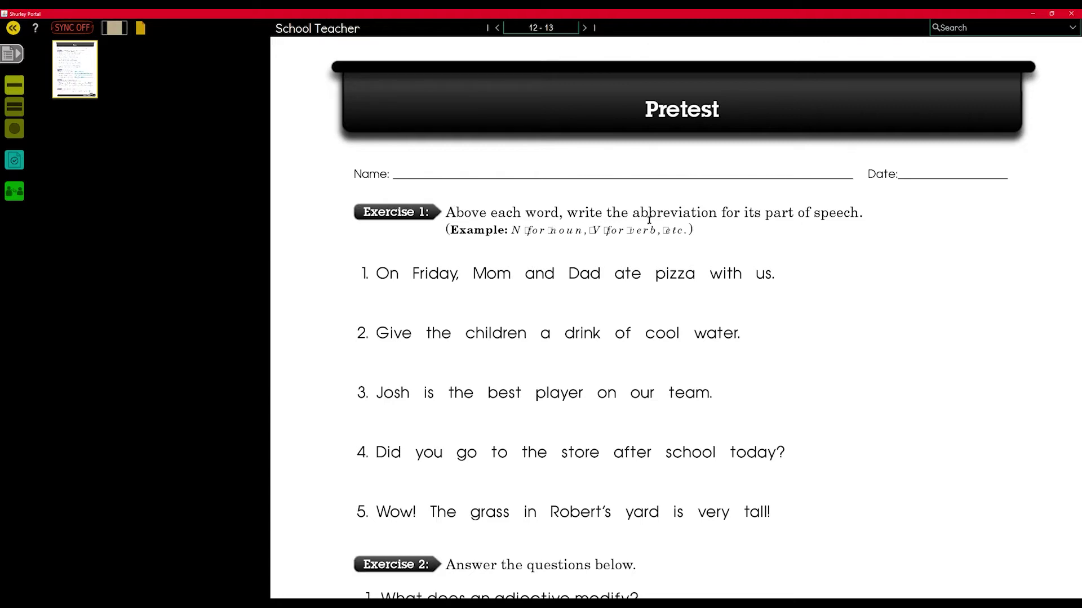
pyautogui.click(863, 240)
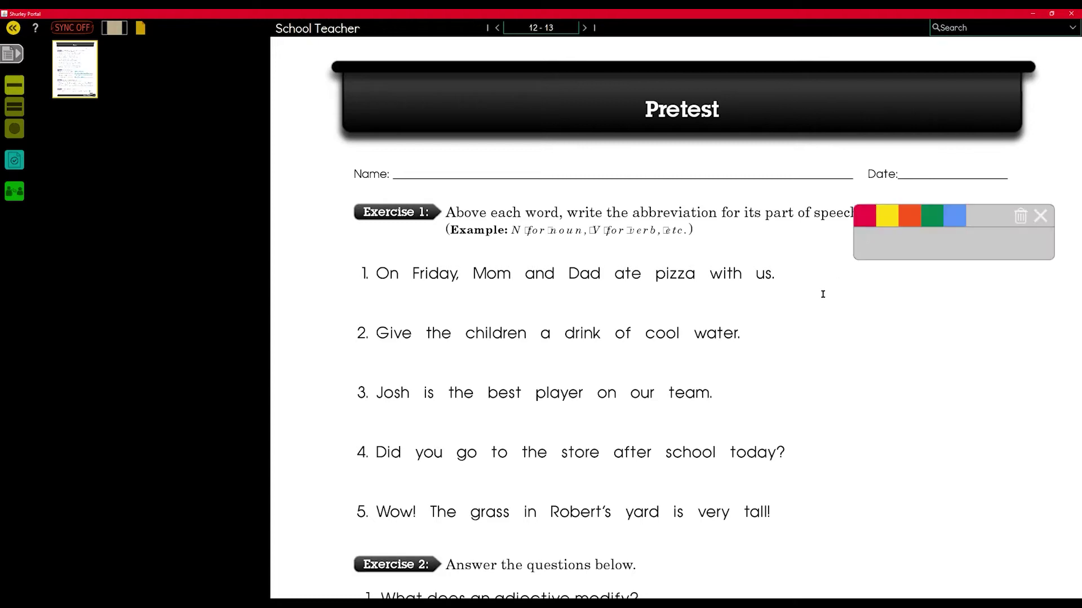
pyautogui.write('Remember to do this part.')
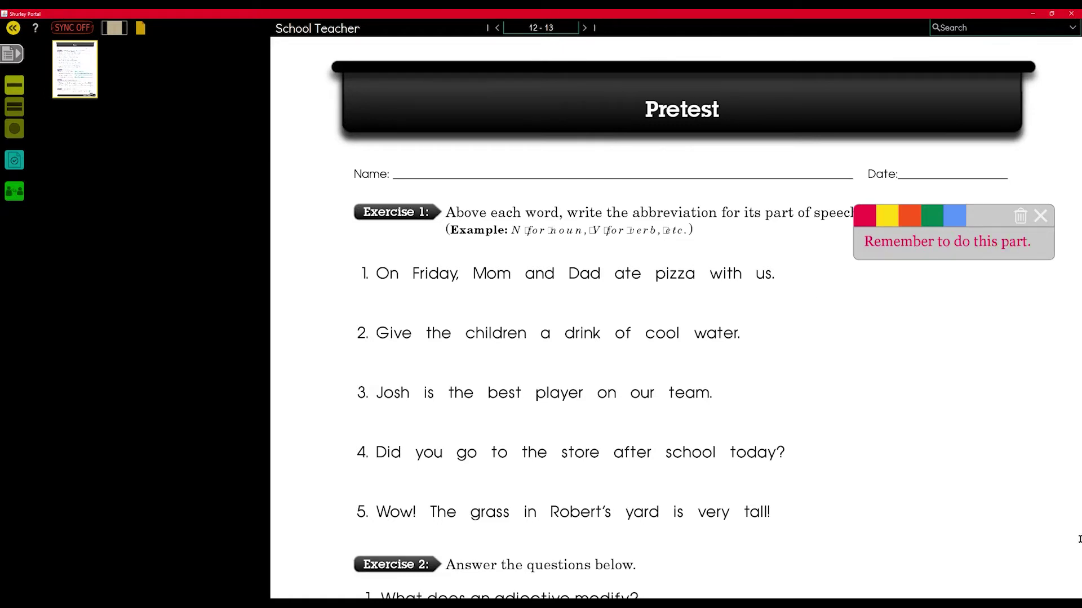
pyautogui.click(1040, 218)
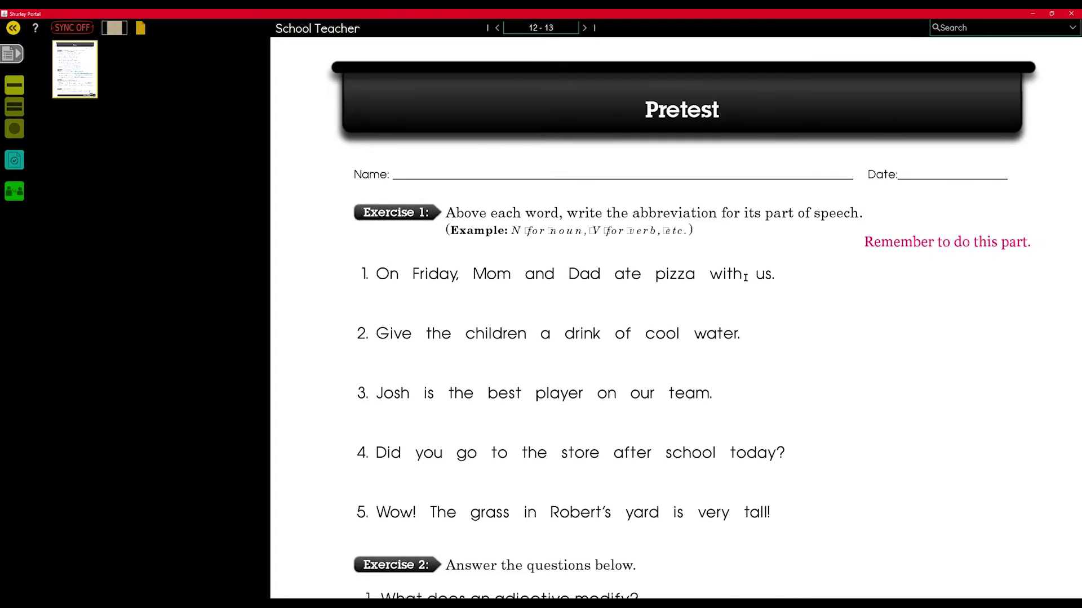
# Step: Try to return the ungraded worksheet to the student, and underline the word "Above" in the Exercise 1 instructions
pyautogui.click(16, 193)
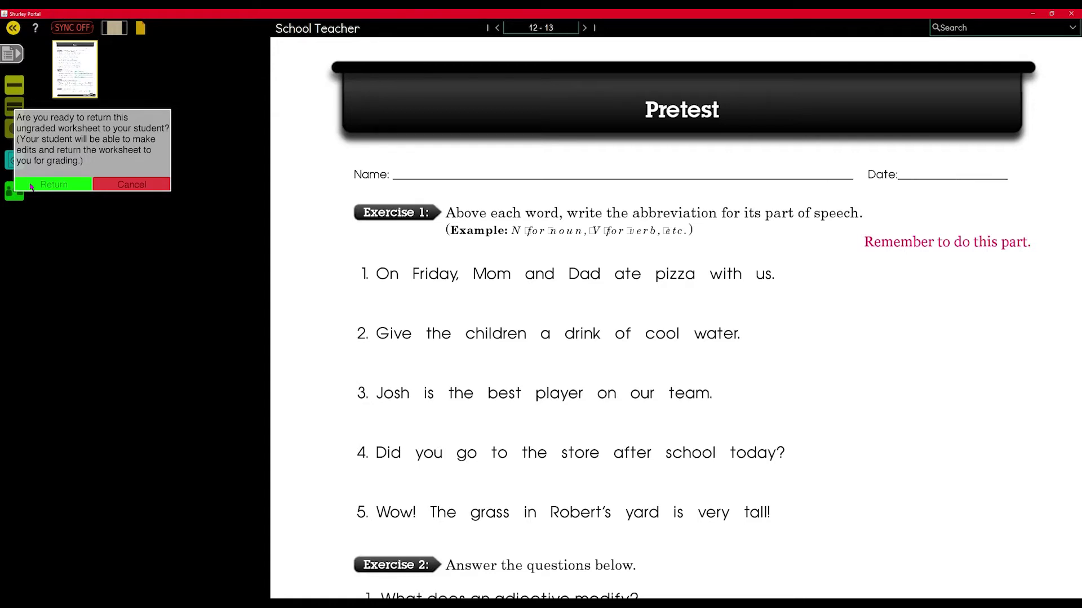
pyautogui.click(31, 187)
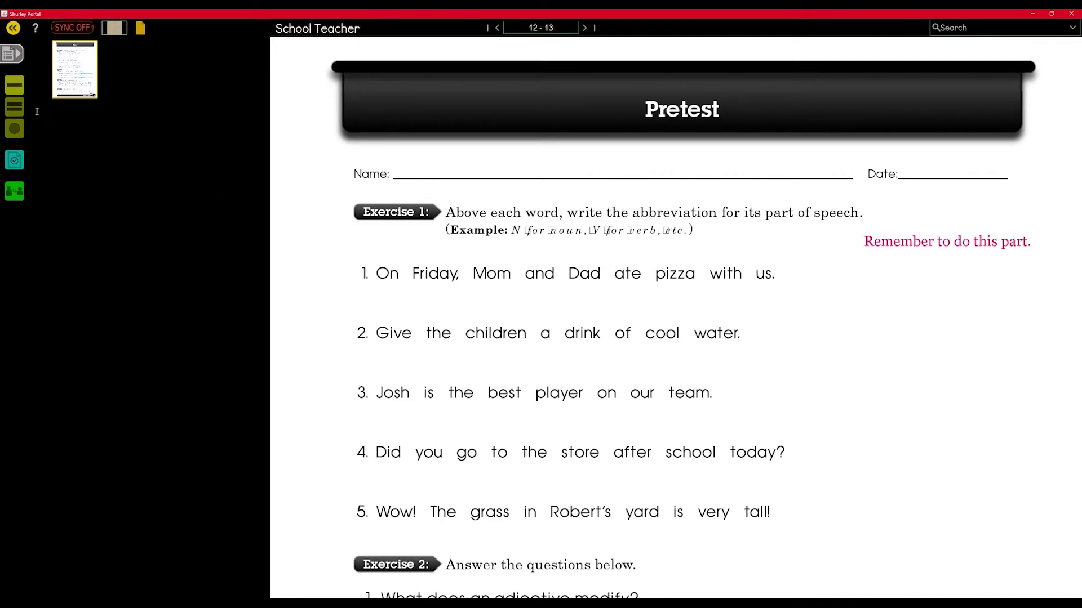
pyautogui.click(7, 87)
pyautogui.moveTo(446, 212); pyautogui.dragTo(486, 213)
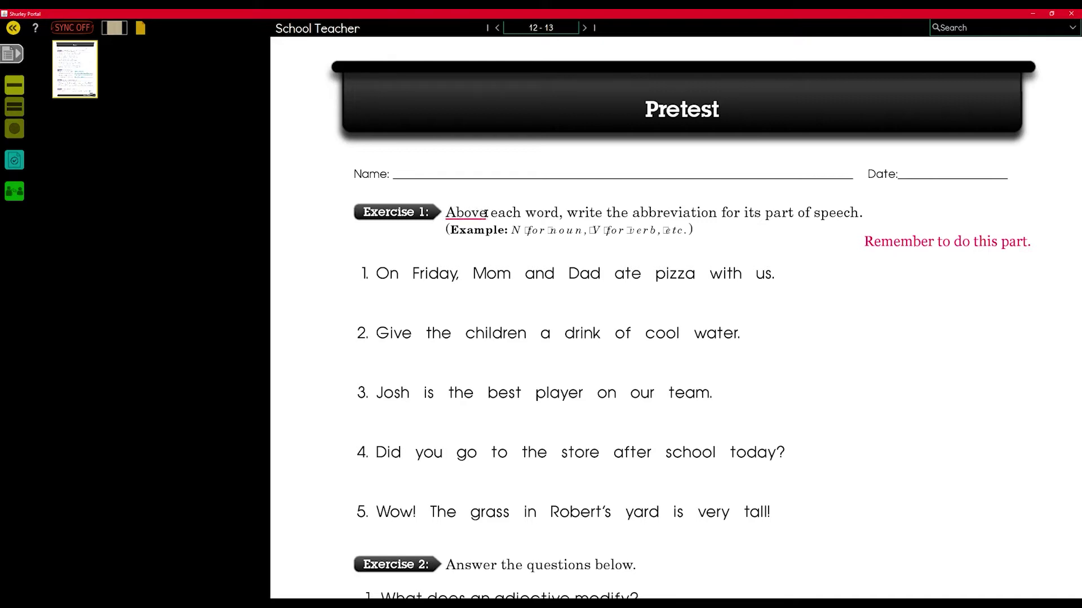
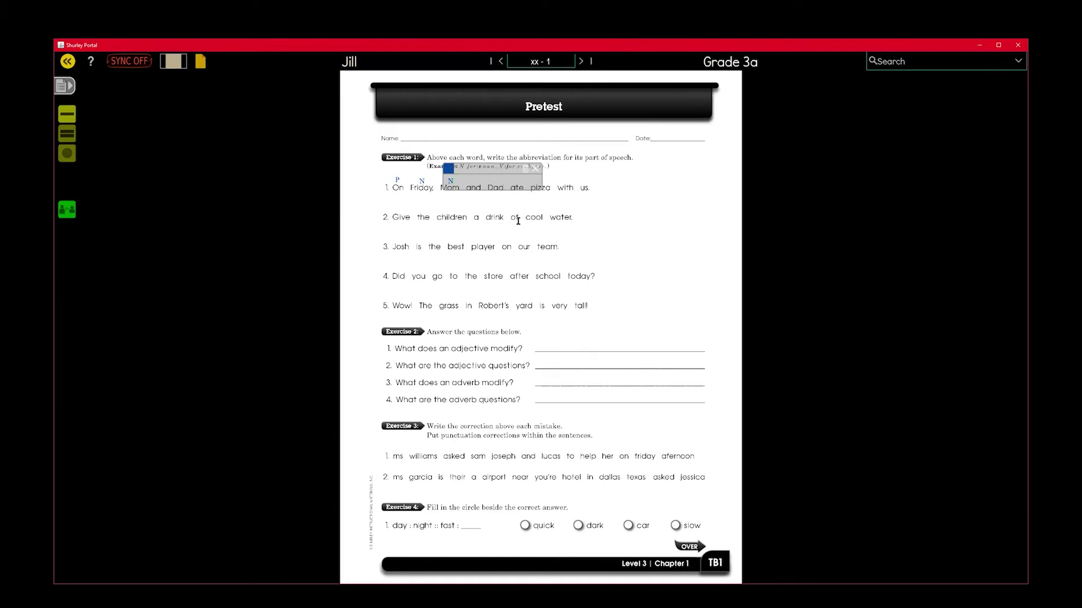
# Step: In the student's portal, label "and" in Exercise 1 sentence 1 with "C" and answer Exercise 2 question 1 with "Noun or pronoun"
pyautogui.click(536, 169)
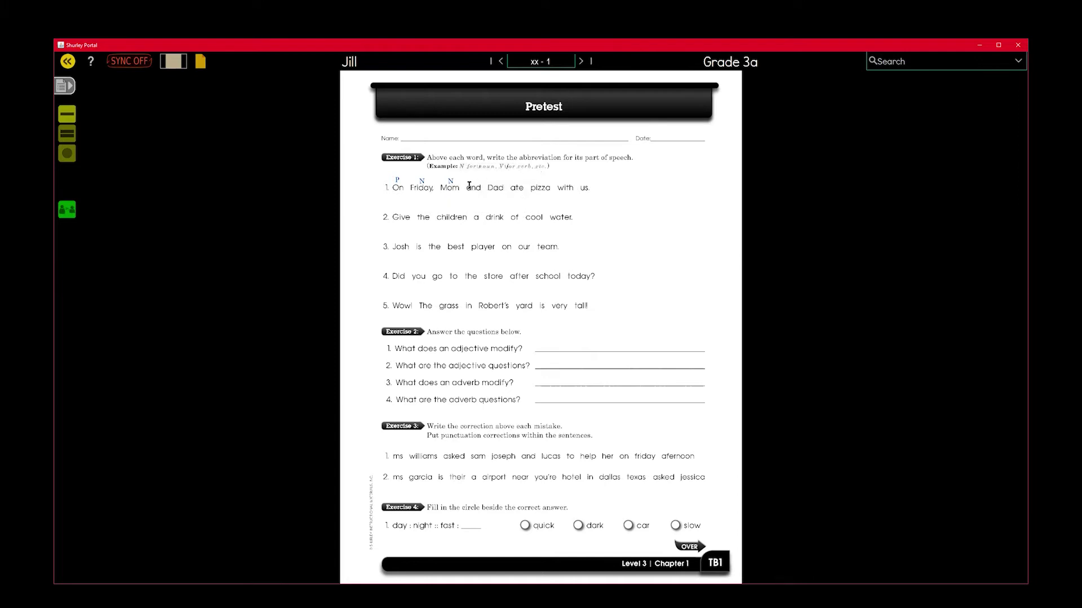
pyautogui.click(557, 348)
pyautogui.write('Noun pr')
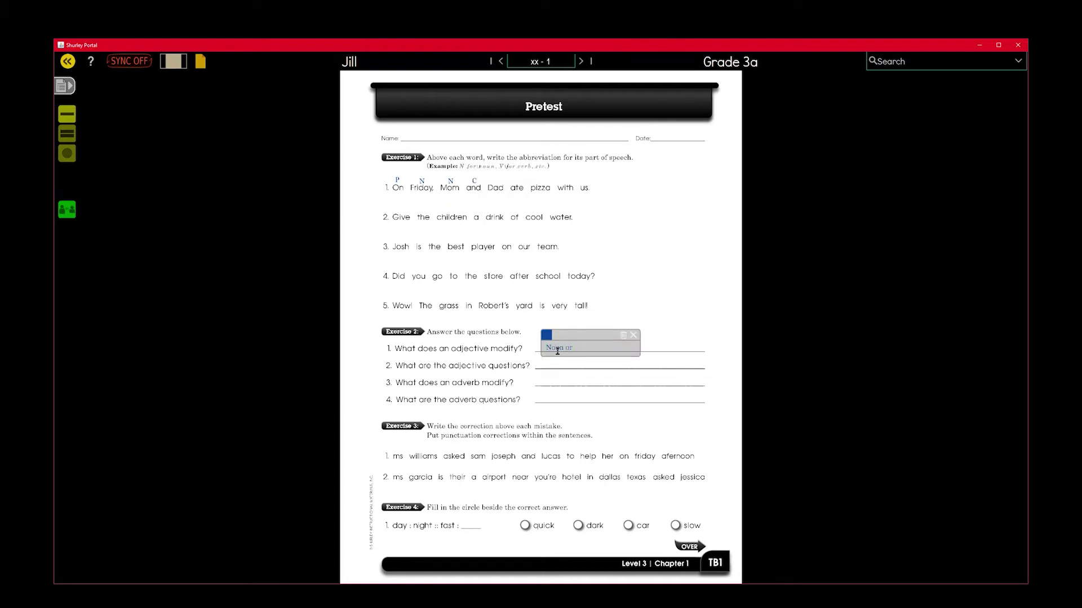
pyautogui.write('ronoun')
pyautogui.click(634, 335)
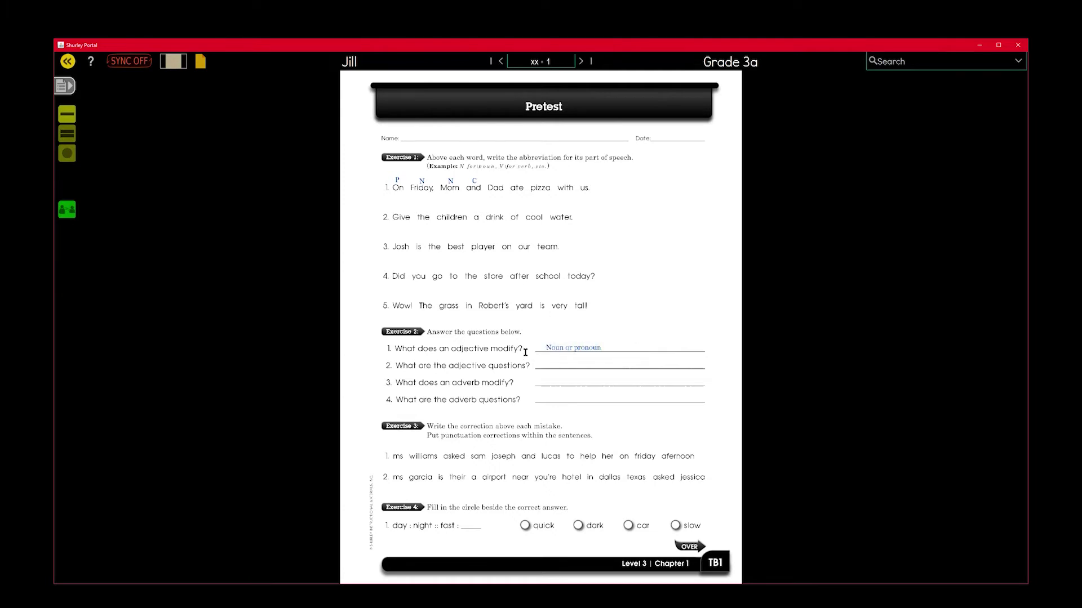
# Step: Delete the text answer on the line of Exercise 2 question 1
pyautogui.click(555, 349)
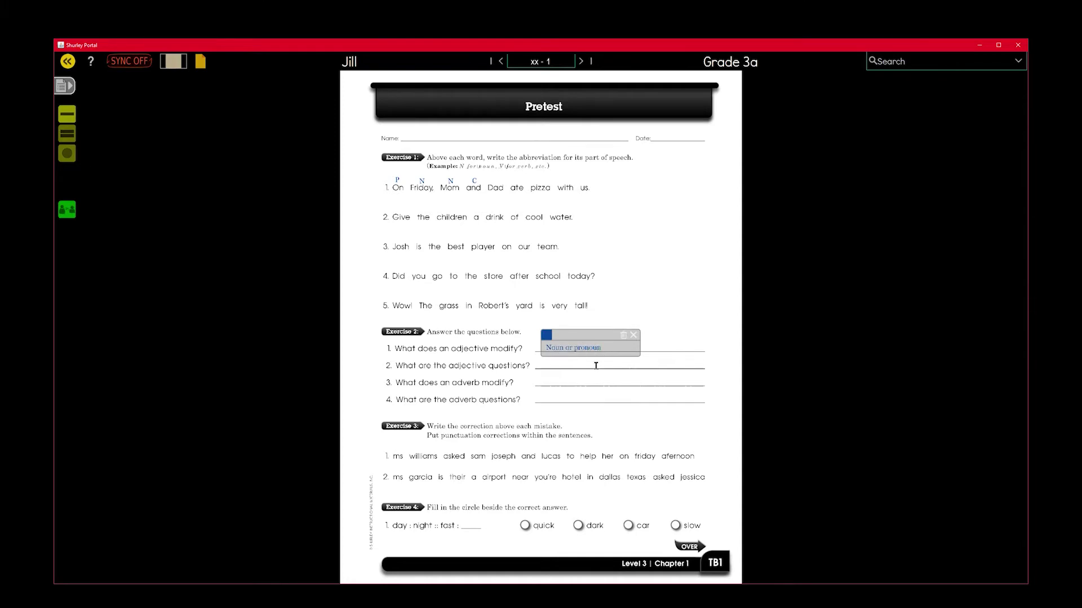
pyautogui.write('P')
pyautogui.click(623, 336)
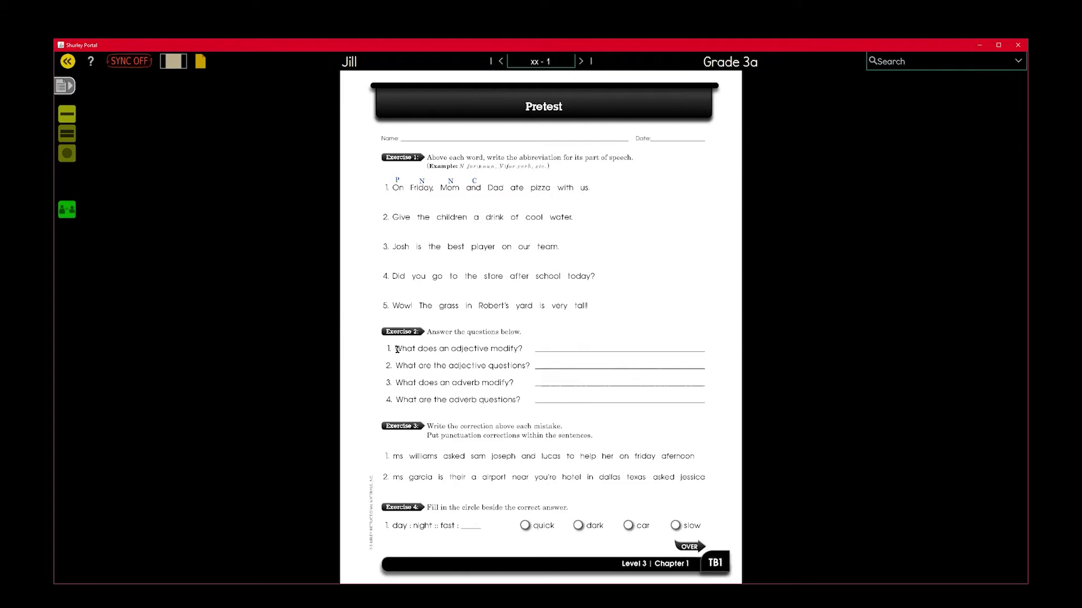
# Step: Try a single underline on question 1 and a double underline on question 2 of Exercise 2
pyautogui.moveTo(397, 349); pyautogui.dragTo(520, 357)
pyautogui.moveTo(514, 353); pyautogui.dragTo(381, 353)
pyautogui.click(67, 133)
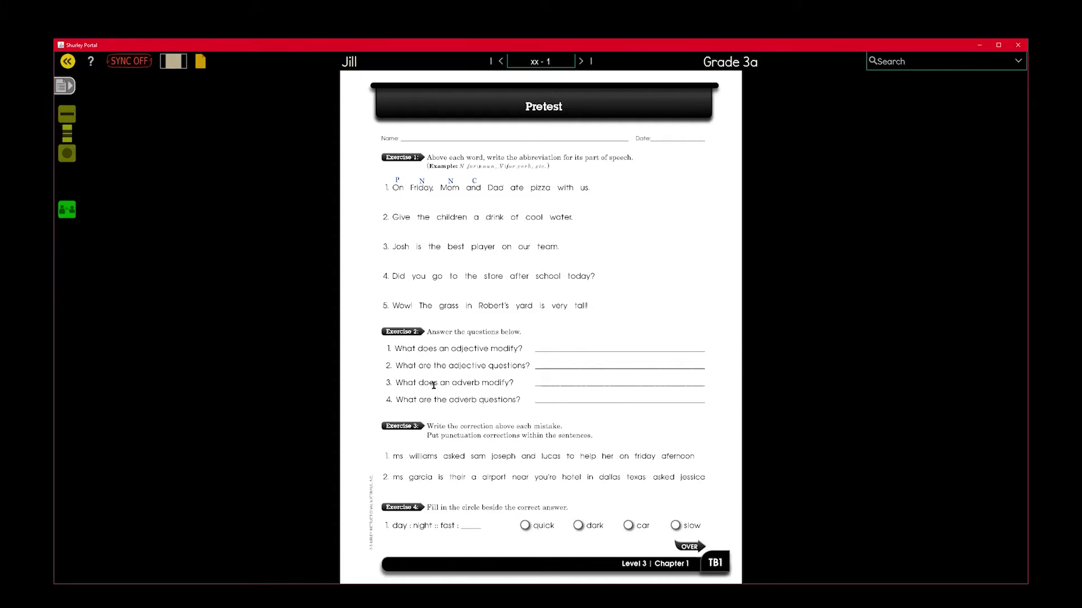
pyautogui.moveTo(395, 369); pyautogui.dragTo(526, 372)
# Step: Fill in the circle beside "slow" in Exercise 4
pyautogui.click(66, 153)
pyautogui.click(674, 525)
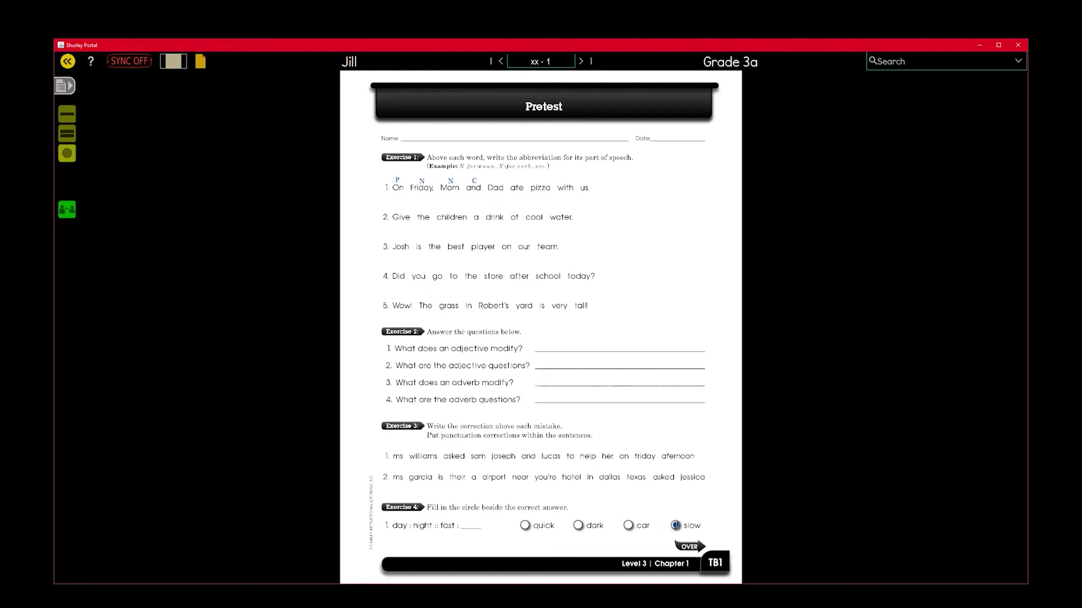
# Step: Place several trial dots around Exercise 3 and remove them all
pyautogui.click(633, 497)
pyautogui.click(671, 471)
pyautogui.click(663, 443)
pyautogui.click(613, 416)
pyautogui.click(612, 416)
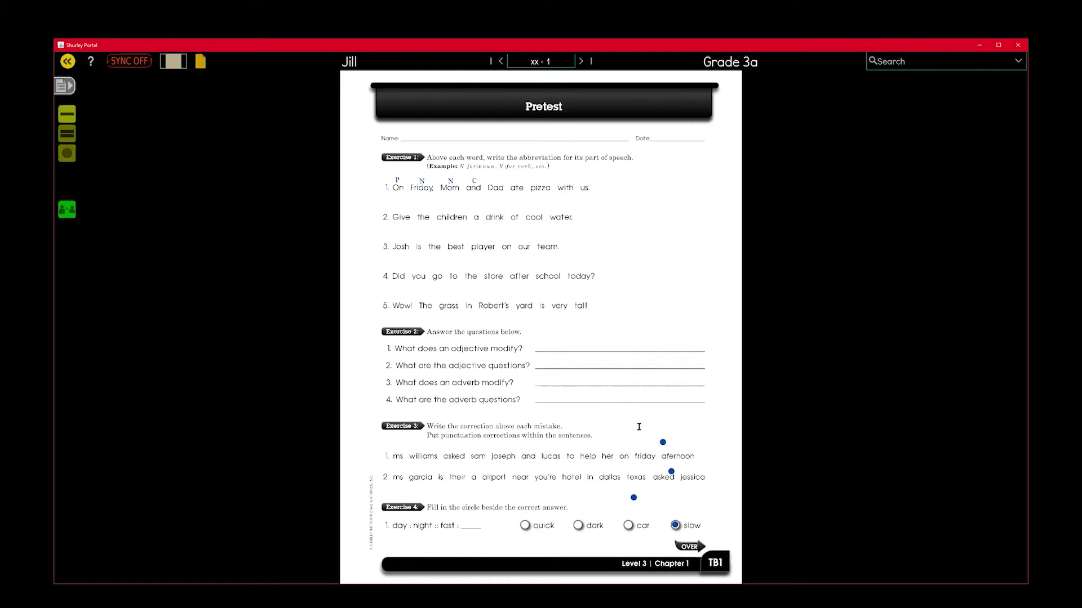
pyautogui.click(663, 443)
pyautogui.click(672, 472)
pyautogui.click(634, 498)
# Step: Submit the Pretest worksheet to the teacher and look over the submitted page
pyautogui.click(70, 216)
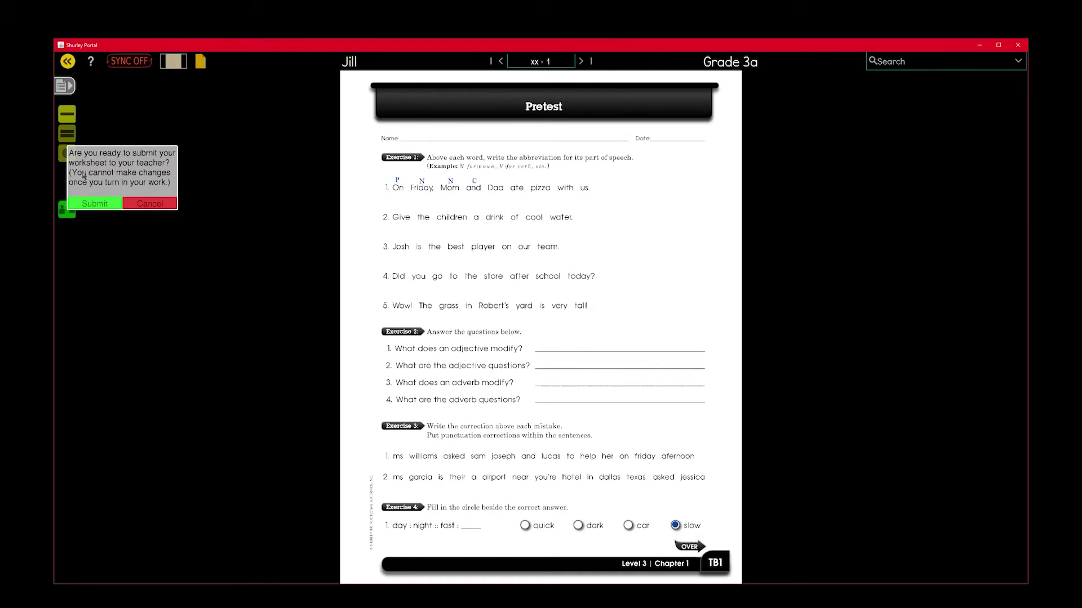
pyautogui.click(100, 206)
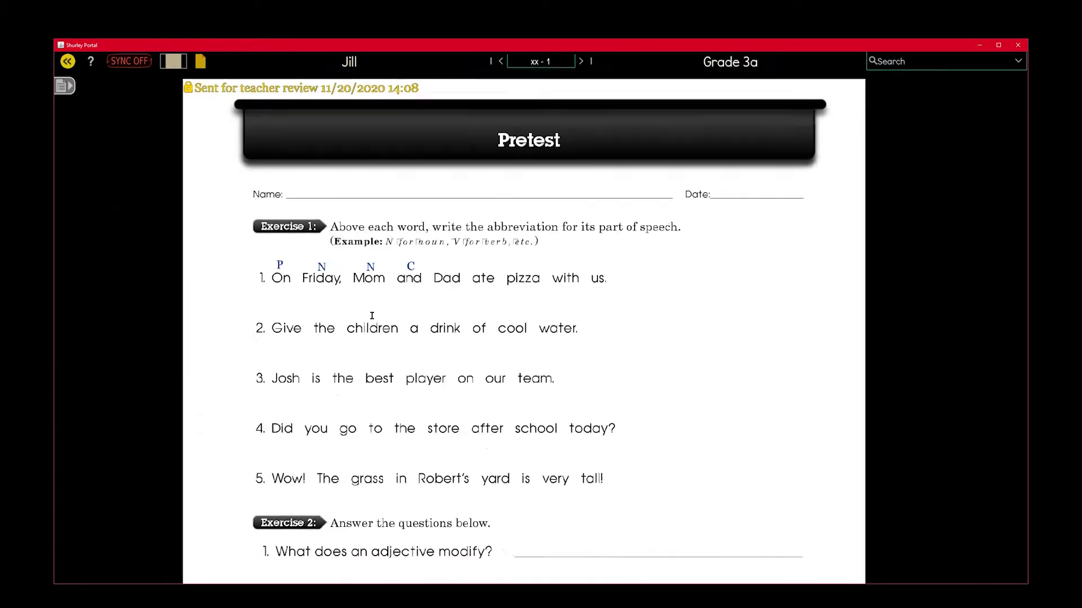
pyautogui.scroll(-4, 371, 316)
pyautogui.scroll(3, 242, 157)
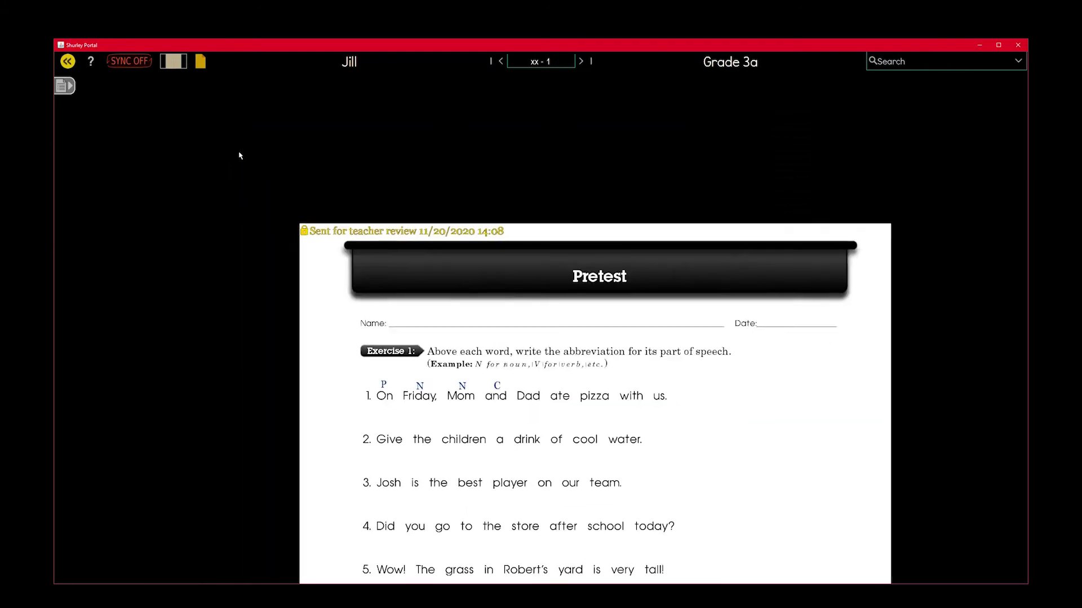
# Step: Examine the teacher-review stamp and the answers on the submitted Pretest page
pyautogui.scroll(4, 242, 158)
pyautogui.moveTo(299, 252); pyautogui.dragTo(381, 257)
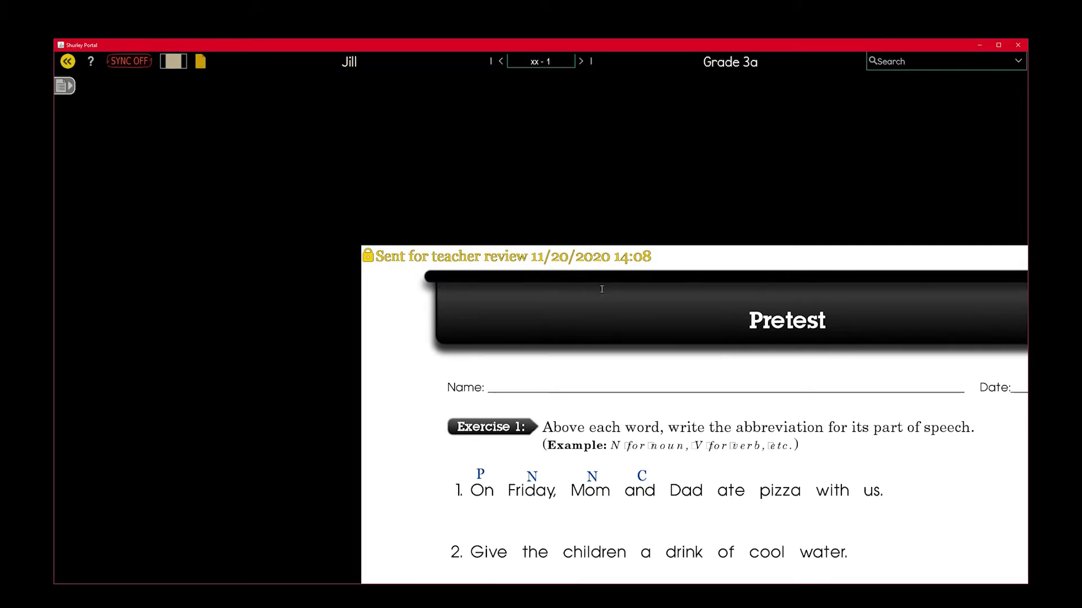
pyautogui.scroll(-4, 433, 305)
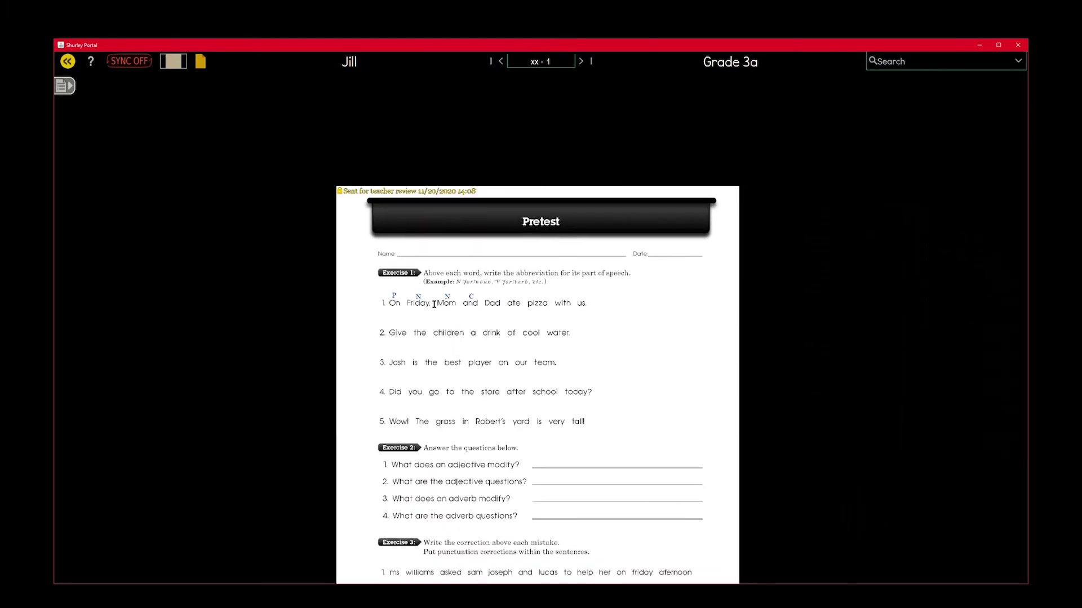
pyautogui.scroll(-2, 434, 305)
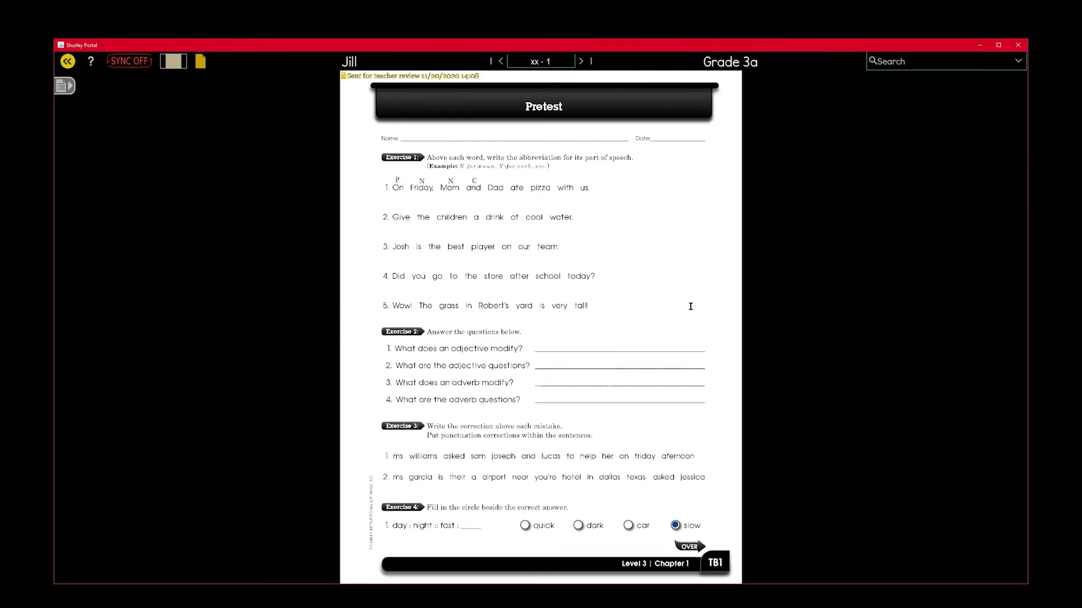
# Step: Open the Classroom Practice 2 (WB2) worksheet from the Grade 3a assignments and show the whole page without the assignment list
pyautogui.click(63, 87)
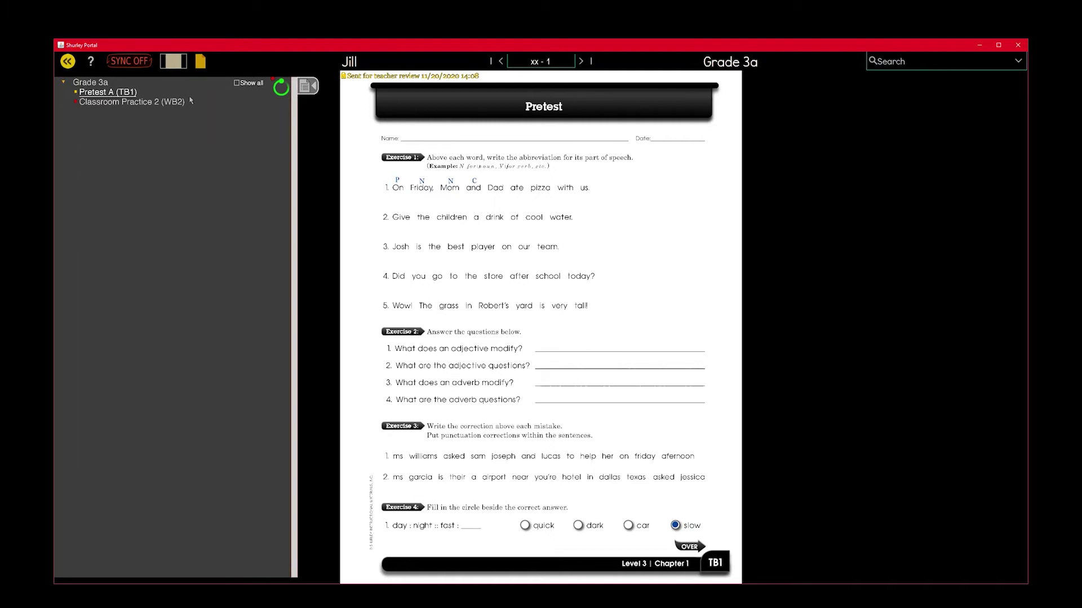
pyautogui.click(105, 103)
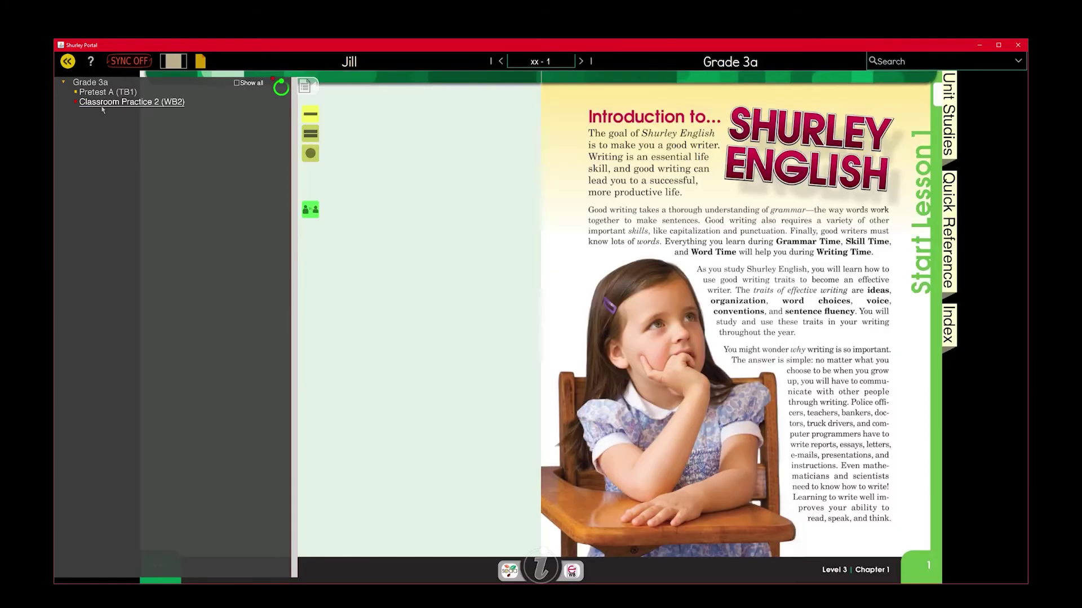
pyautogui.click(304, 88)
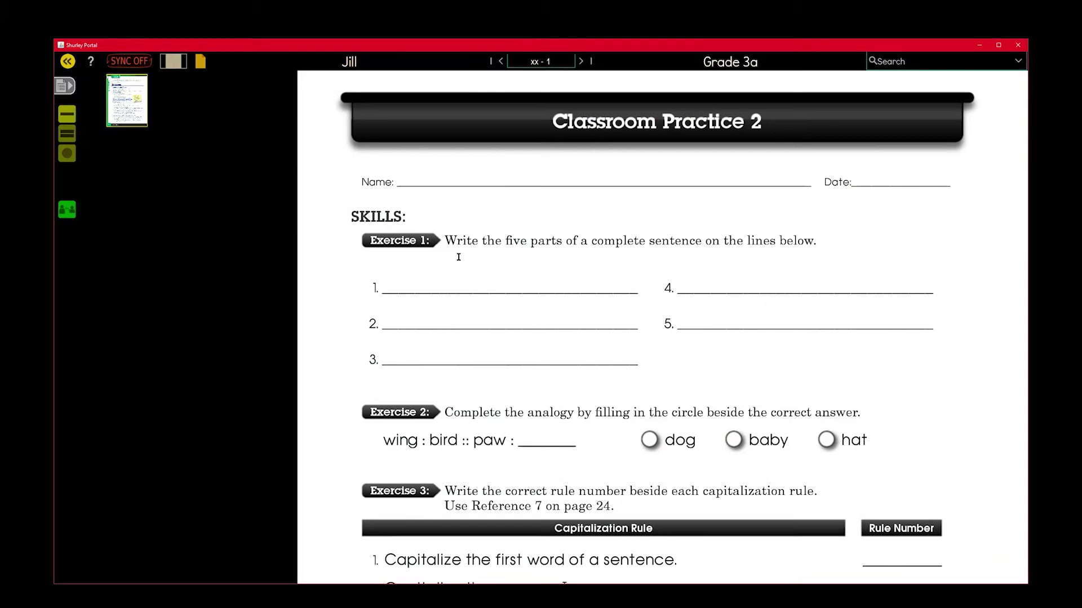
pyautogui.scroll(-6, 459, 257)
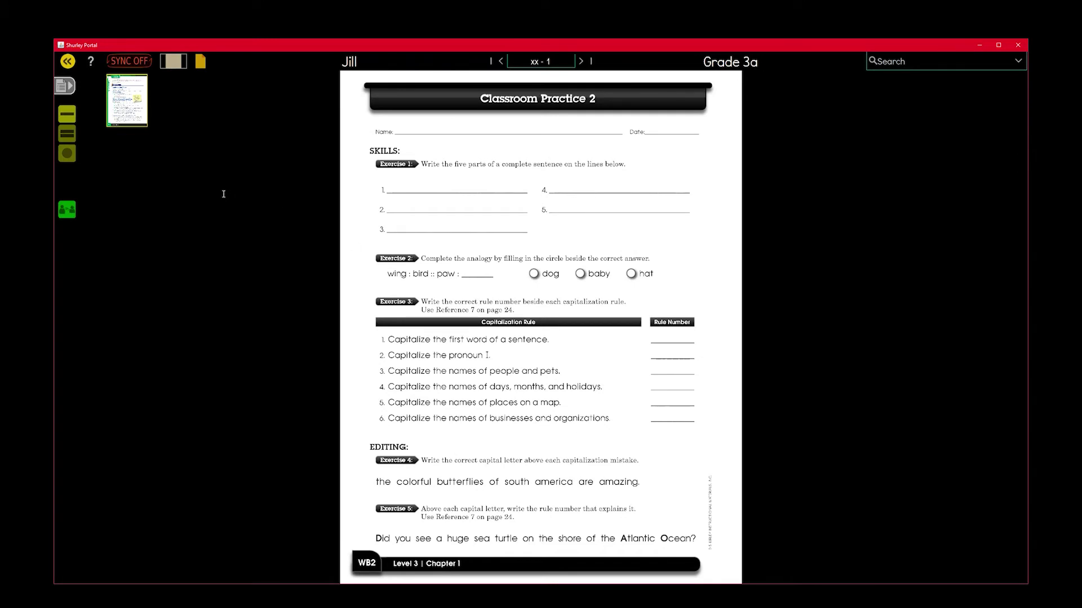
# Step: Open the attached Reference 7 Capitalization Rules page and place the Classroom Practice 2 worksheet beside it
pyautogui.click(128, 107)
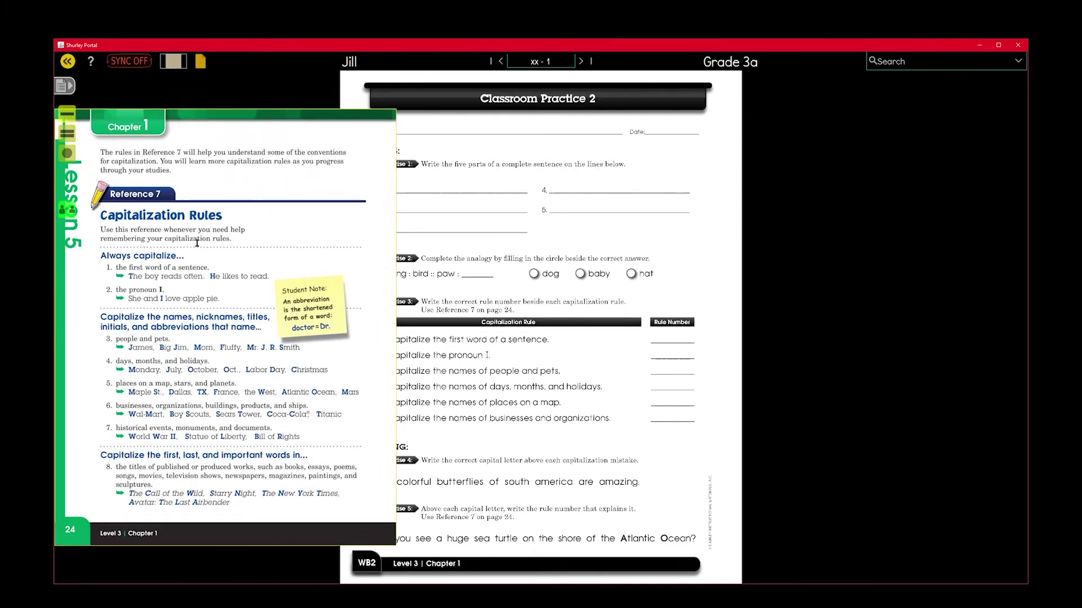
pyautogui.scroll(2, 196, 243)
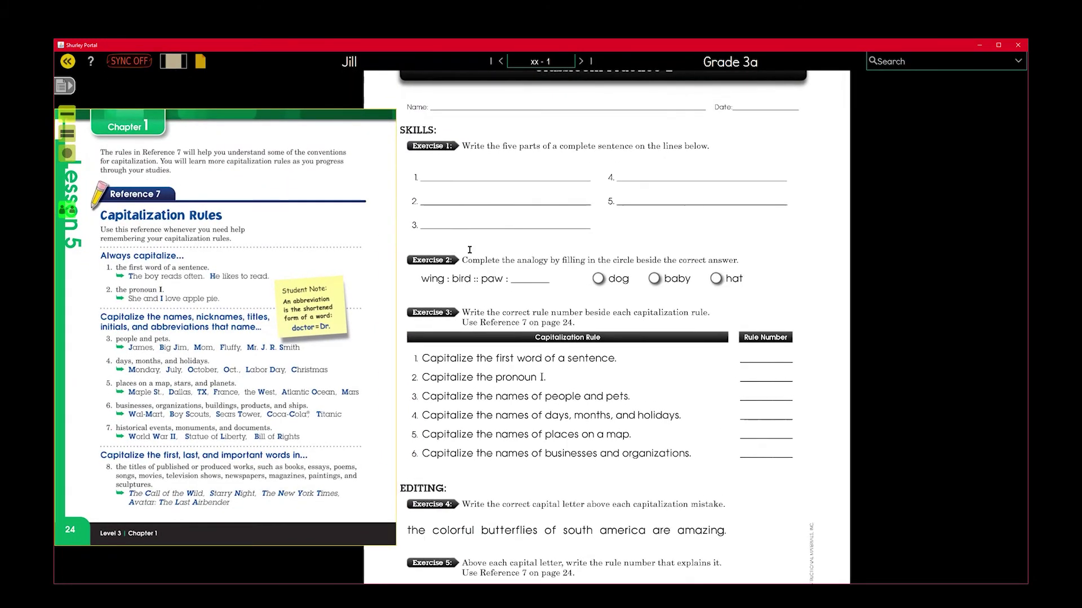
pyautogui.moveTo(469, 250); pyautogui.dragTo(521, 260)
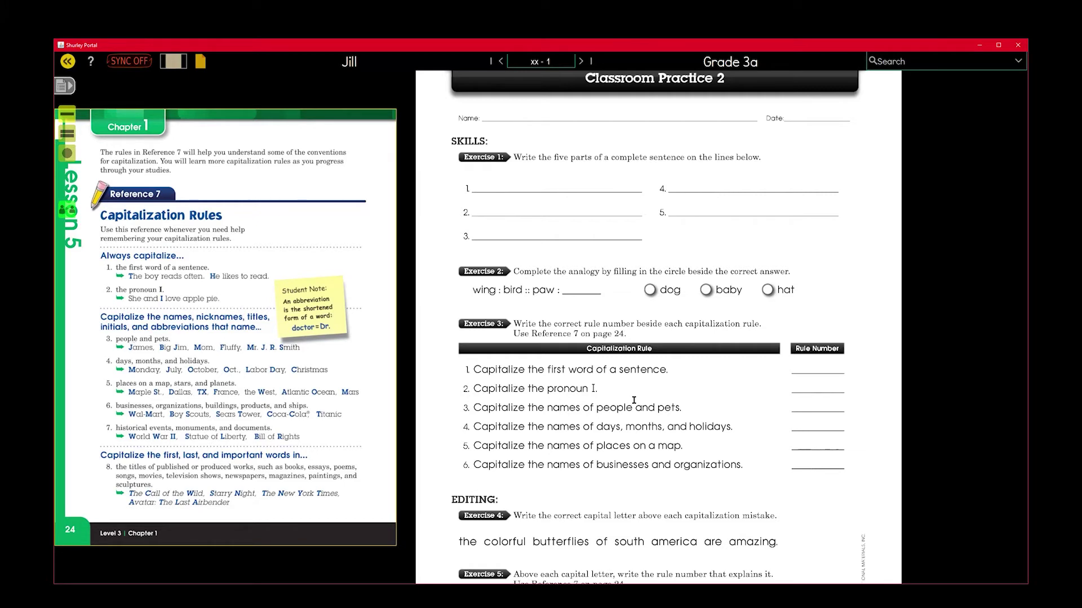
# Step: Enter rule number 1 for "Capitalize the first word of a sentence" in Exercise 3, and return to the Grade 3a assignment list
pyautogui.click(824, 375)
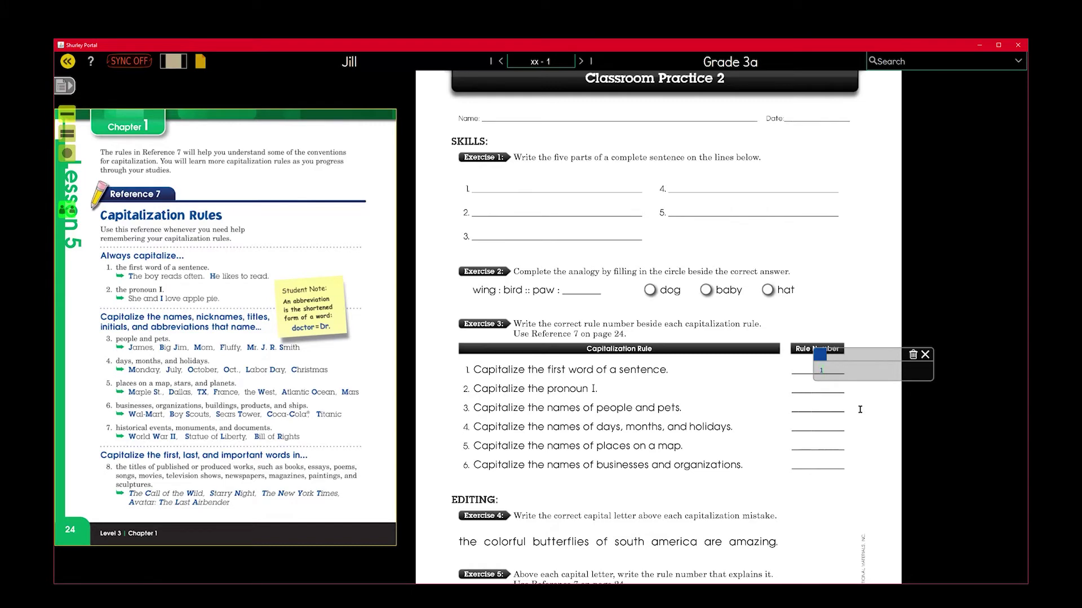
pyautogui.click(925, 356)
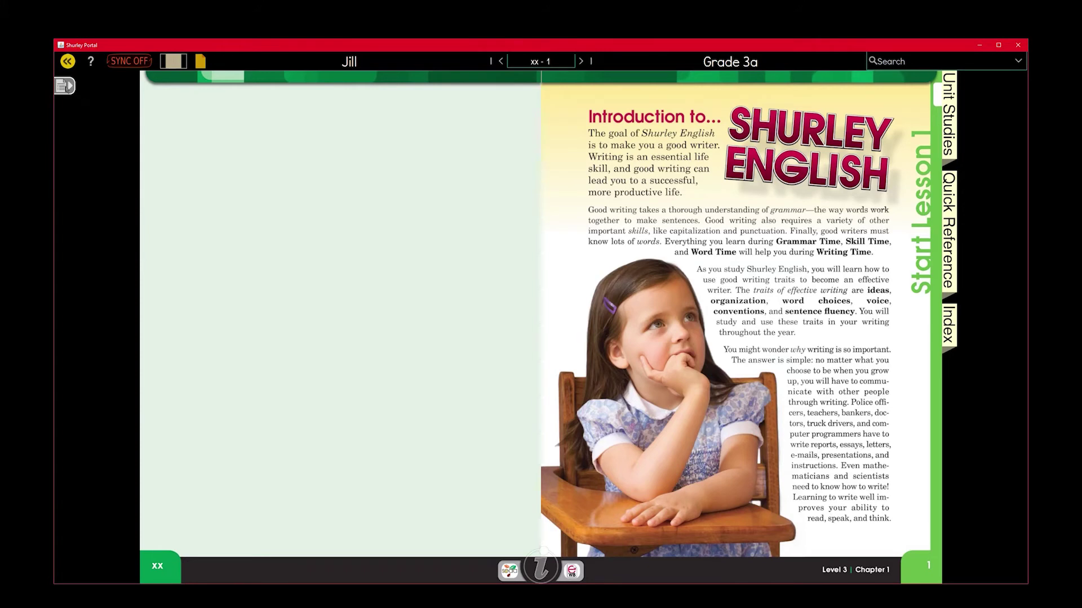
pyautogui.click(66, 86)
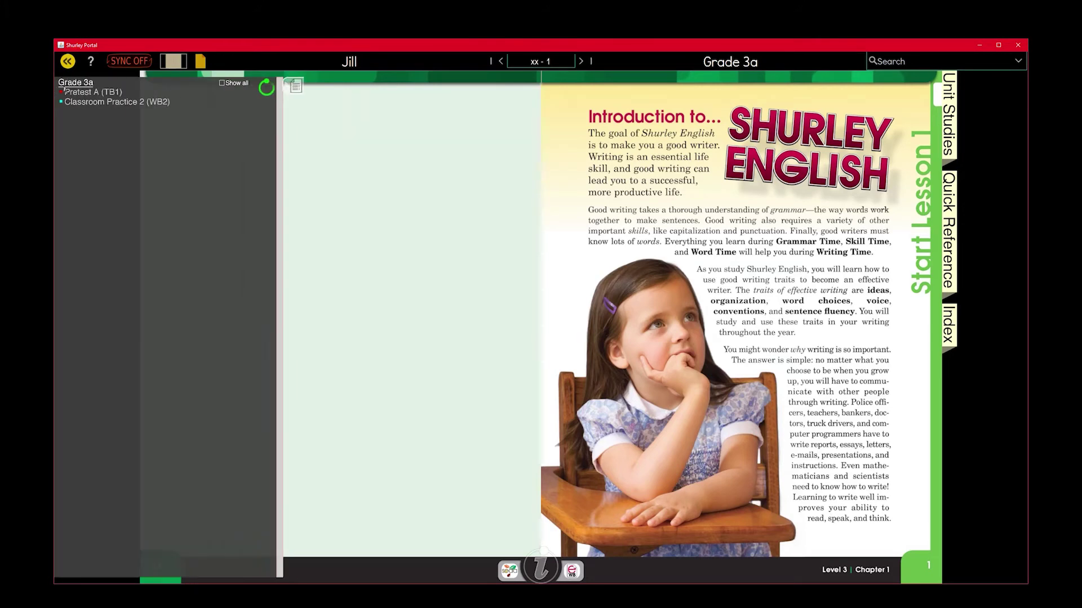